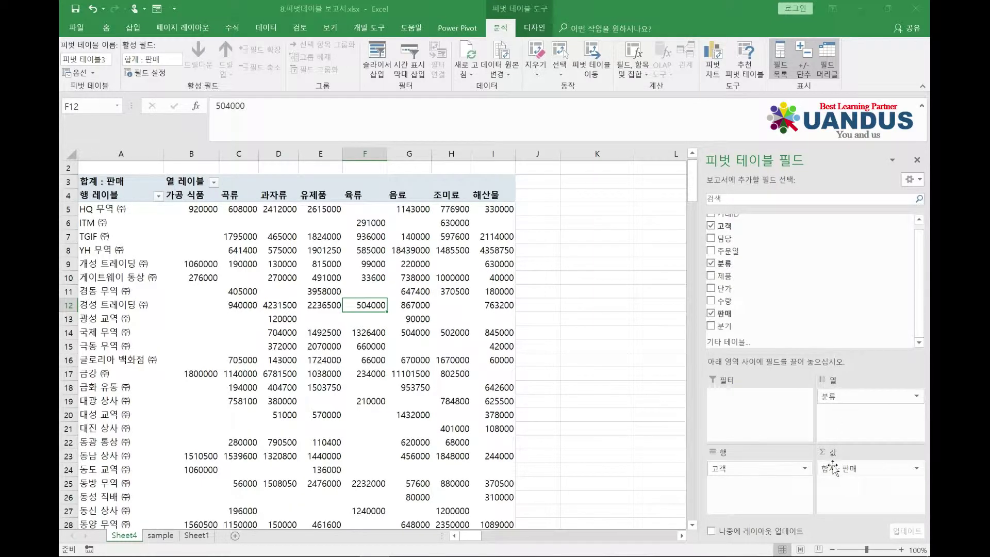
- Remove the 분류, 고객 and 합계 : 판매 fields from the pivot table's layout areas
drag(852, 401, 852, 320)
drag(763, 468, 813, 281)
drag(852, 471, 837, 286)
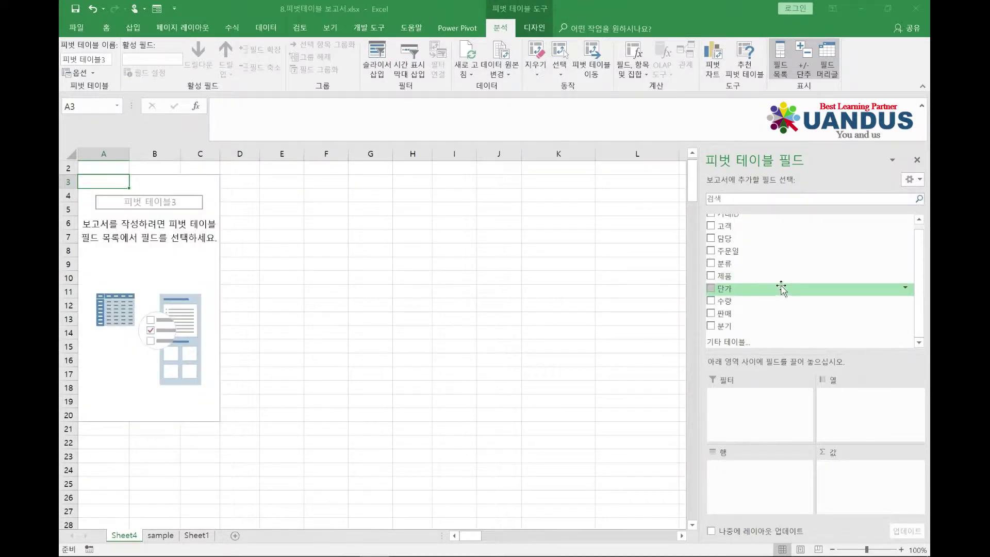
- Build the pivot layout with 고객 as rows, 분류 as columns and 판매 as summed values
drag(724, 225, 743, 466)
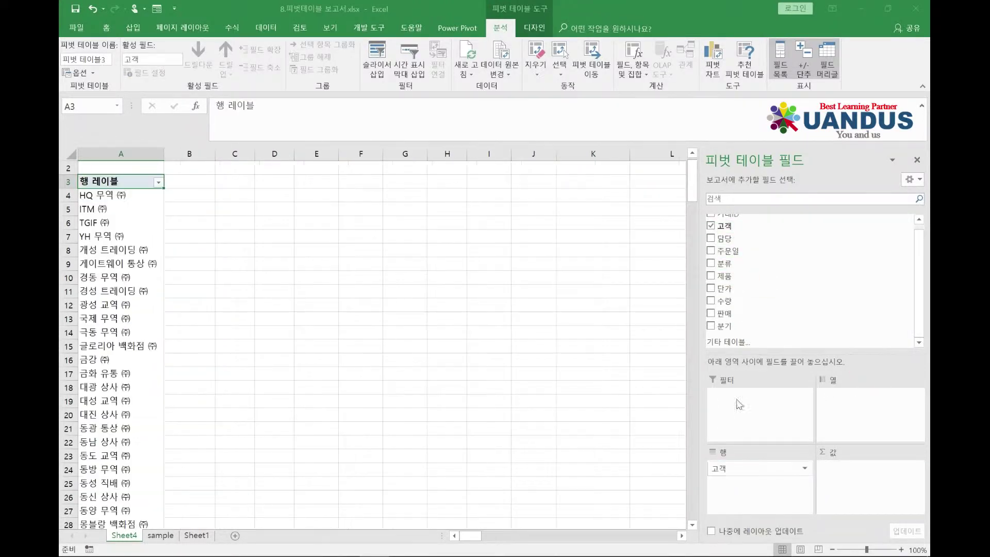
drag(738, 264, 781, 367)
drag(724, 313, 841, 483)
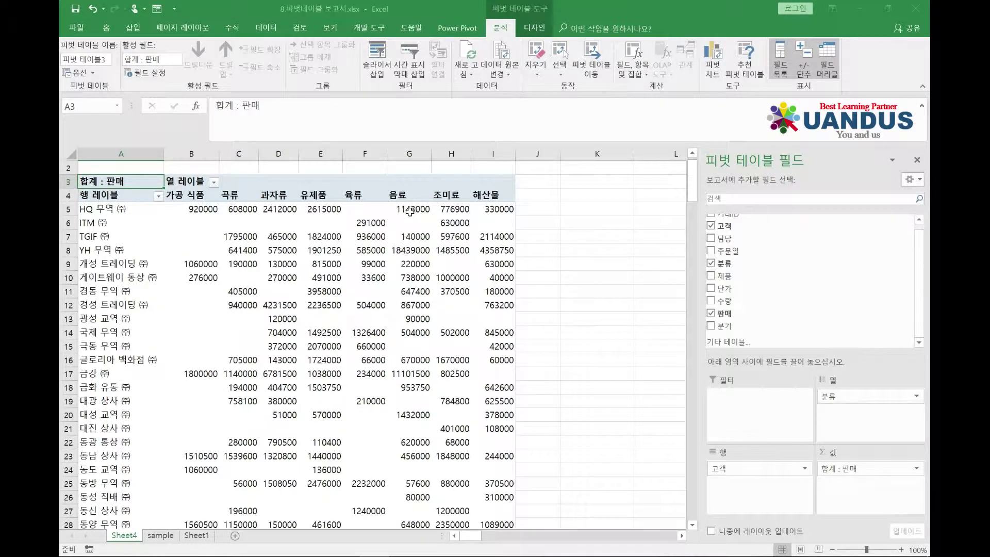
- Examine the sorting and filtering choices offered for the pivot table's column labels
click(213, 182)
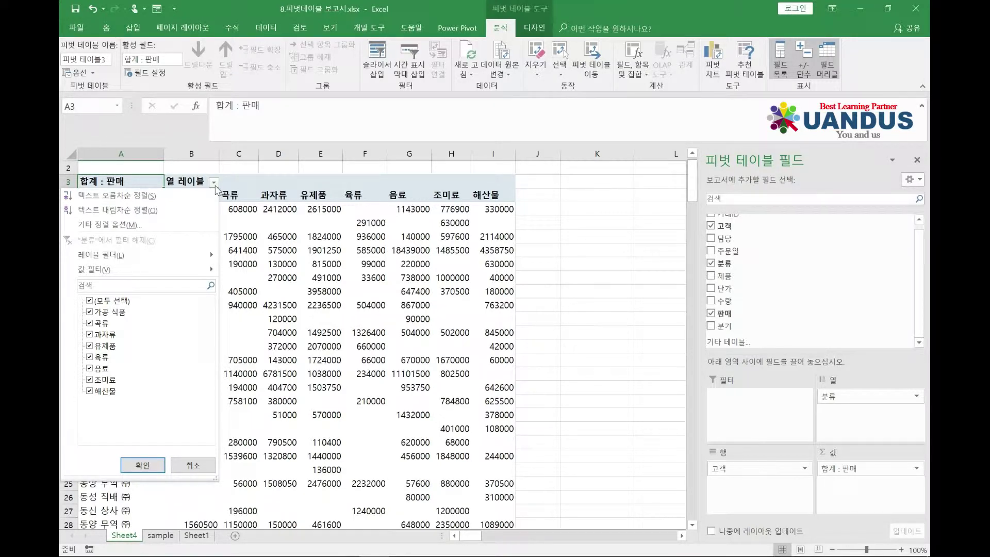
click(369, 257)
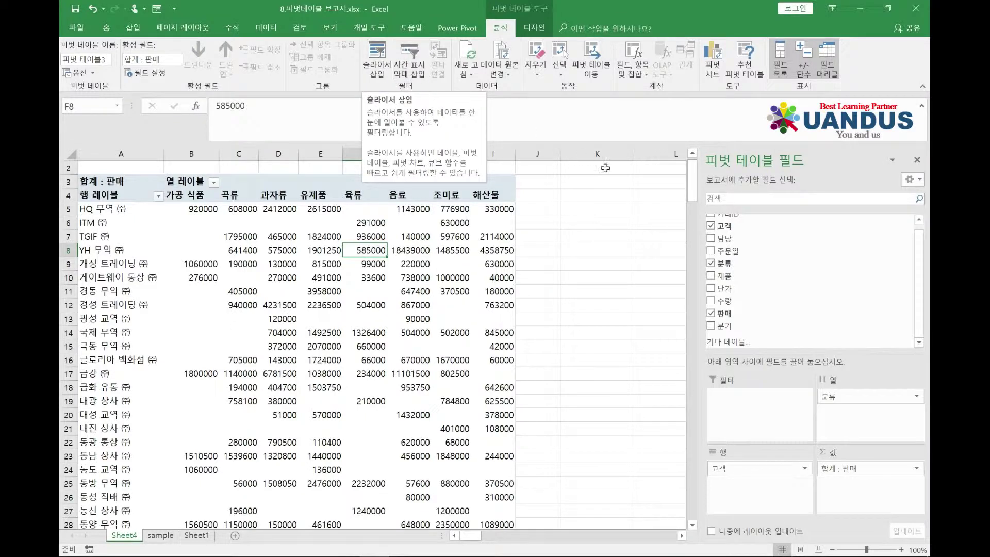
- Try 담당 as a report filter showing only the second listed person, and remove that field again
drag(747, 242, 745, 405)
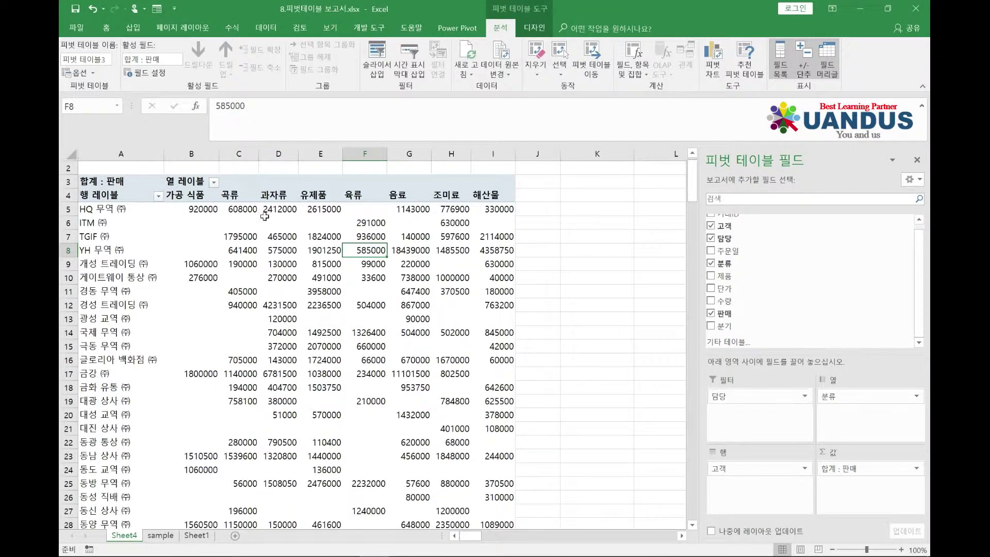
click(213, 169)
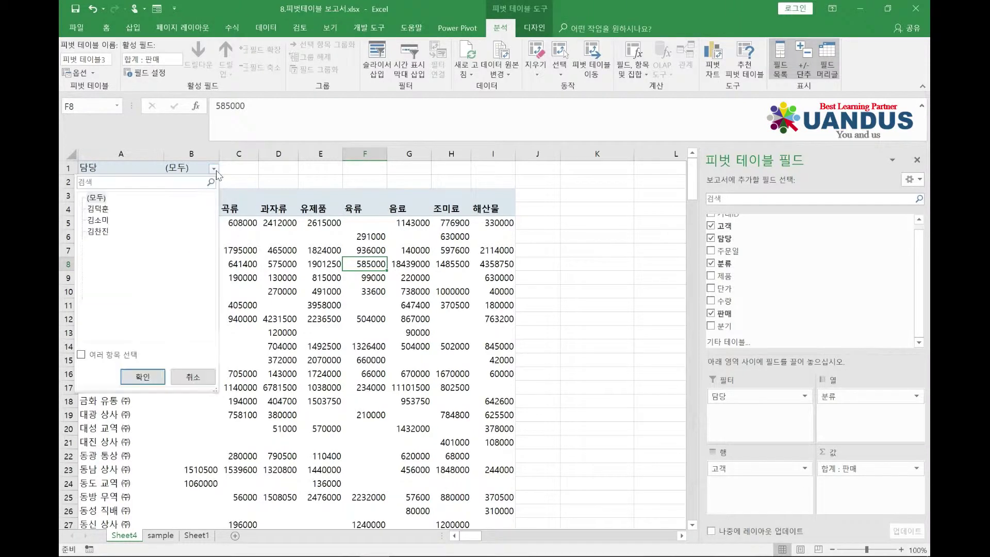
click(122, 221)
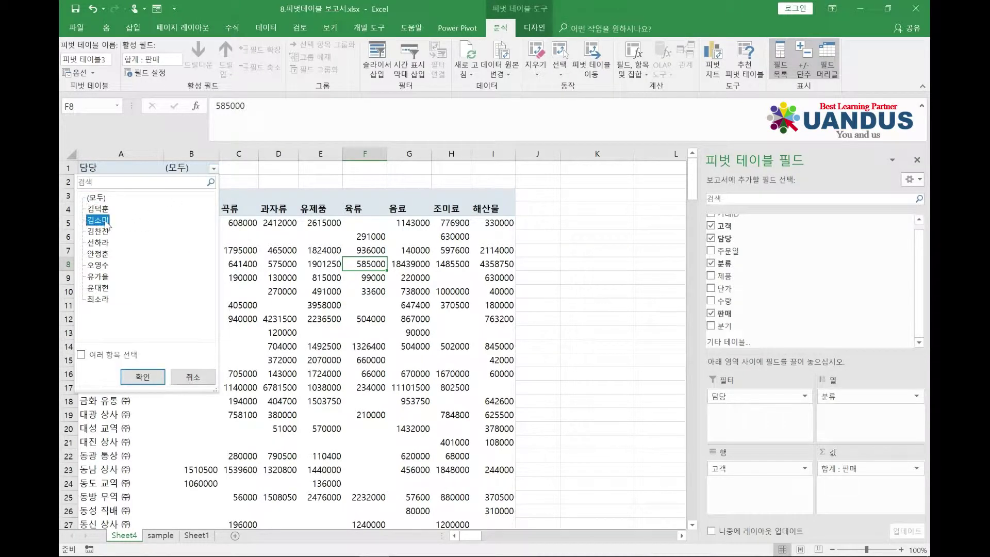
click(142, 376)
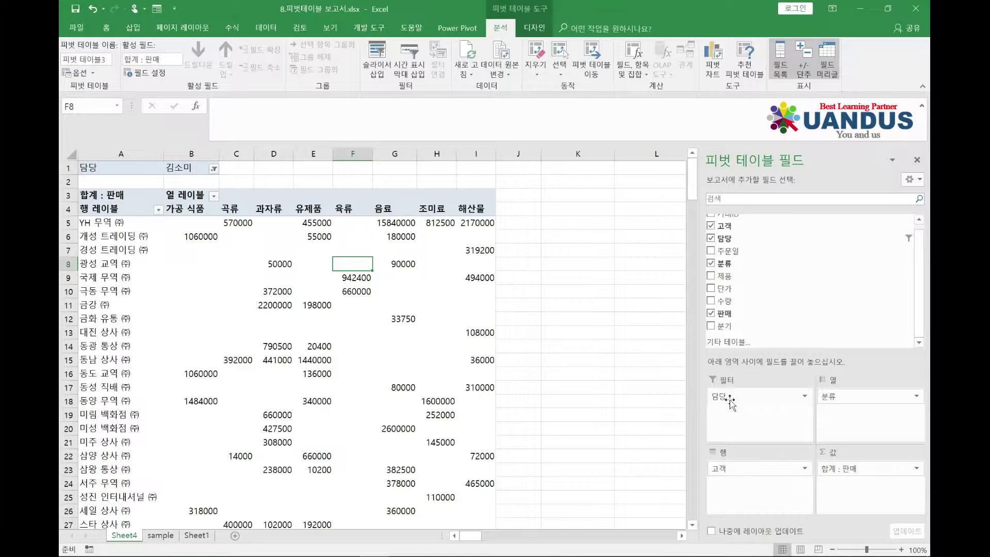
drag(730, 402, 770, 298)
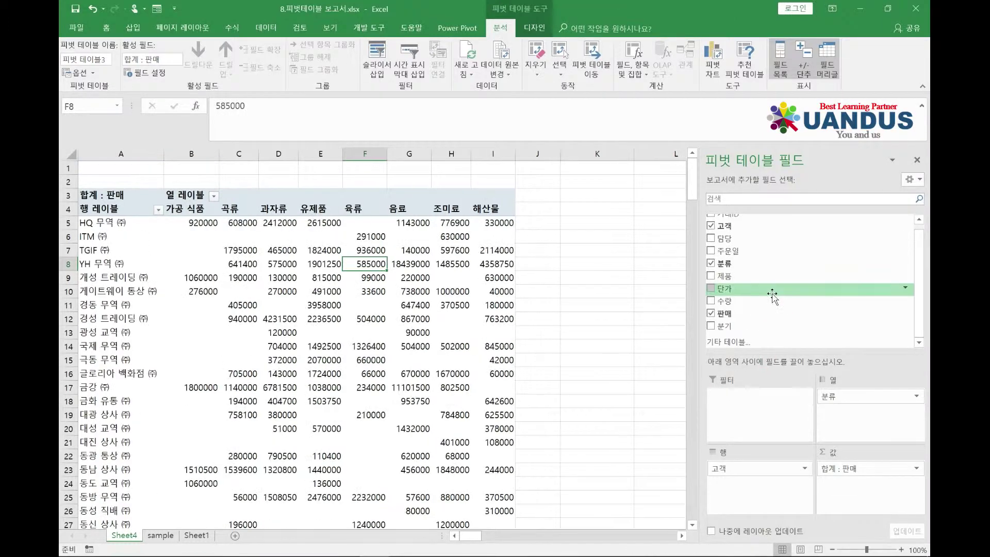
- Insert a slicer for 담당 and place it beside the pivot table's last column, over columns J and K
click(374, 57)
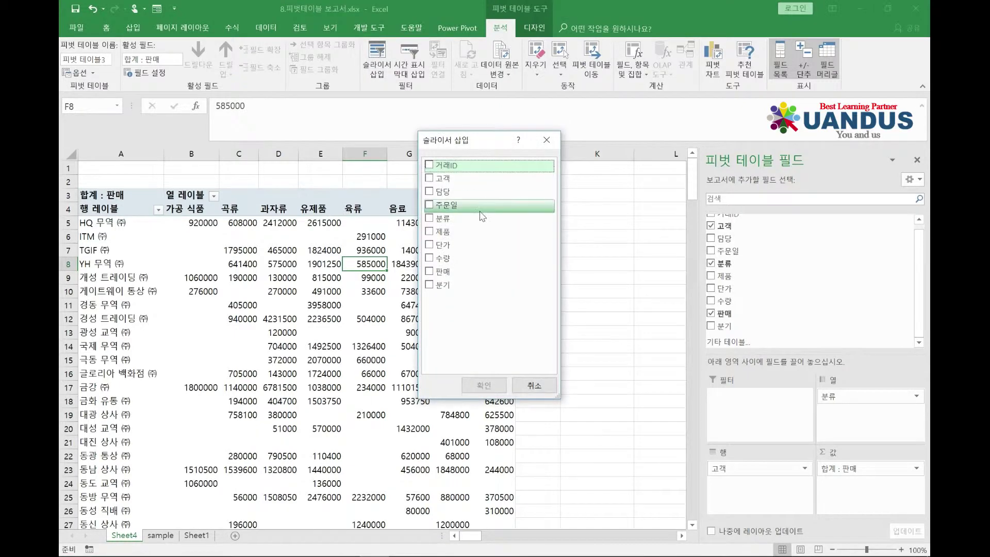
click(429, 192)
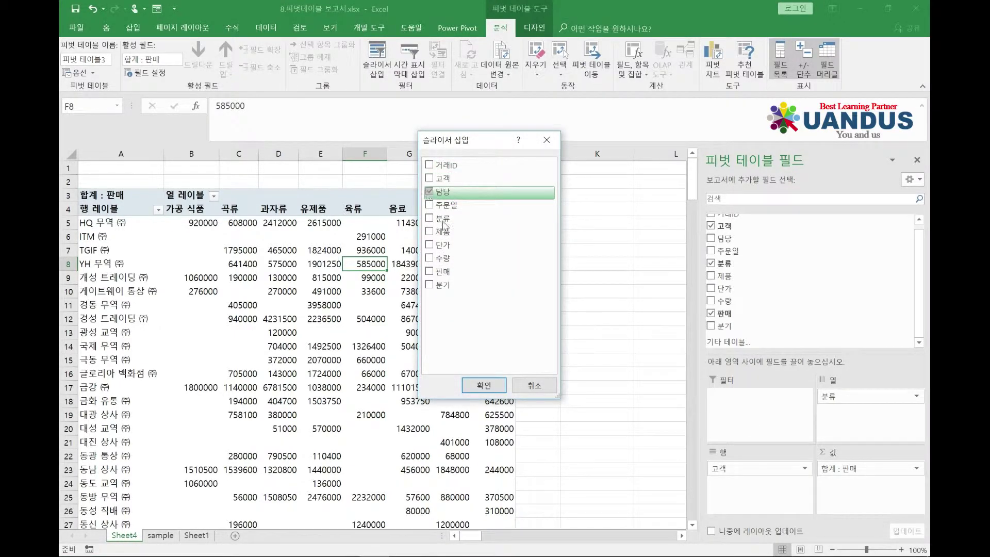
click(482, 384)
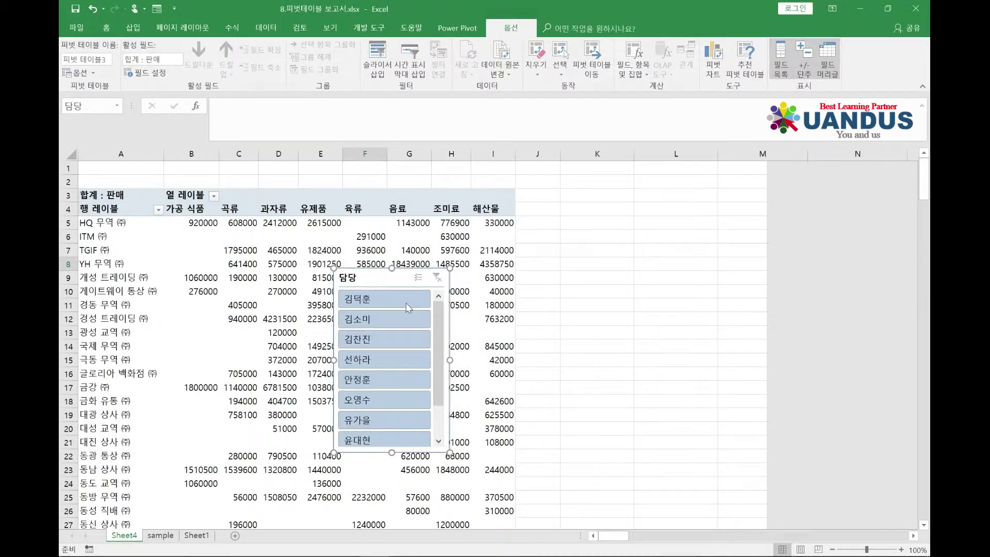
drag(392, 270, 580, 186)
click(719, 292)
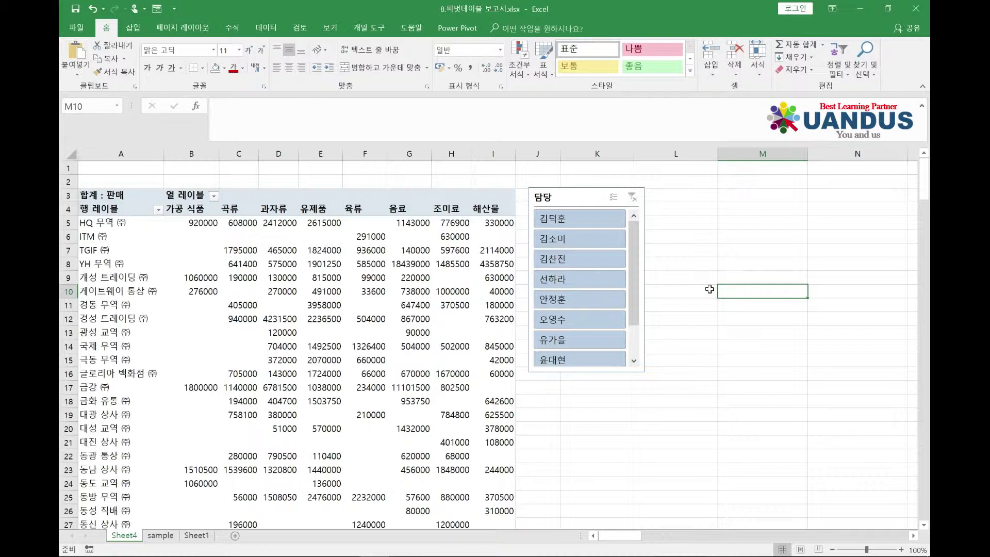
- Try the 담당 slicer on the first and second people separately and on a contiguous range, and clear its filter
click(577, 217)
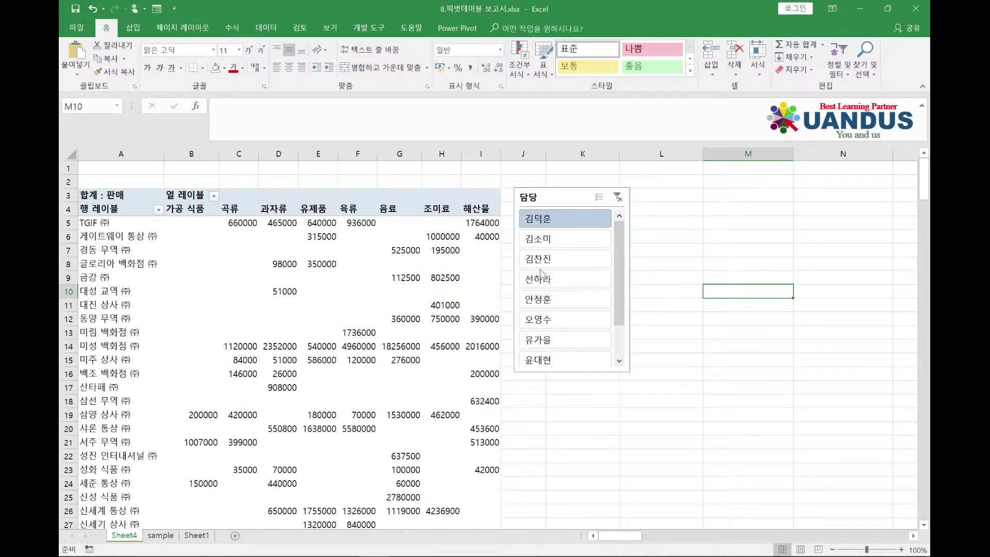
click(570, 238)
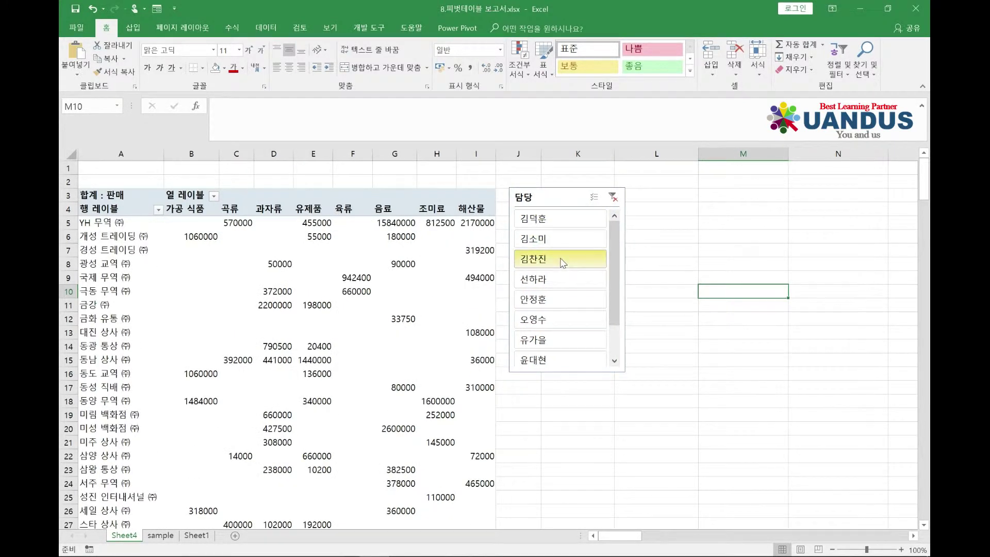
click(566, 221)
drag(566, 224, 562, 263)
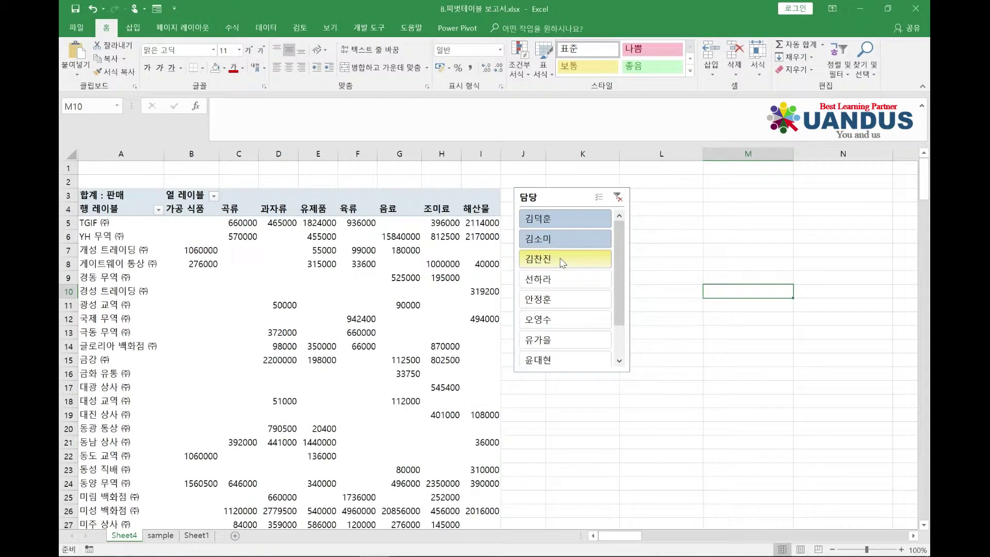
click(617, 197)
- Filter the pivot table to the first, fourth and sixth people in the 담당 slicer
click(577, 221)
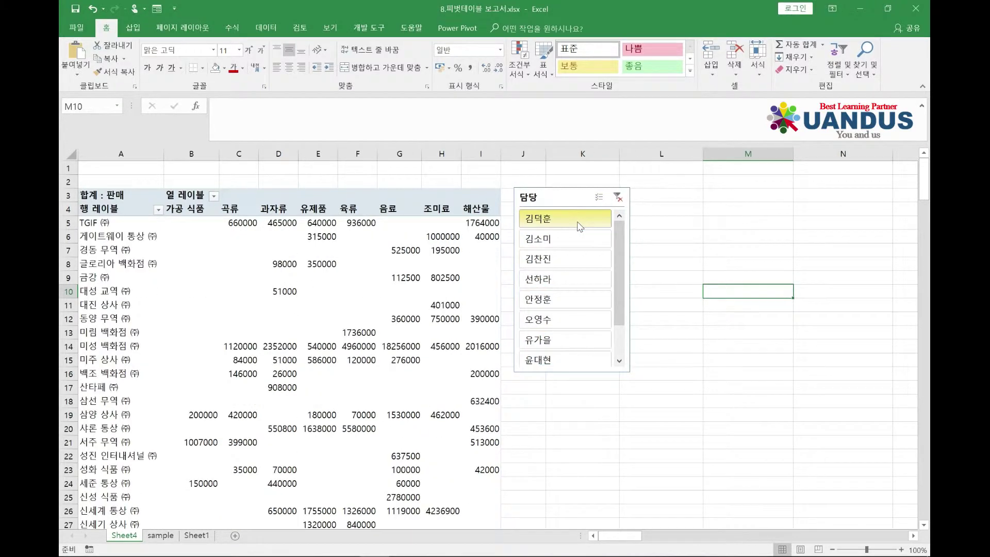
ctrl+click(561, 281)
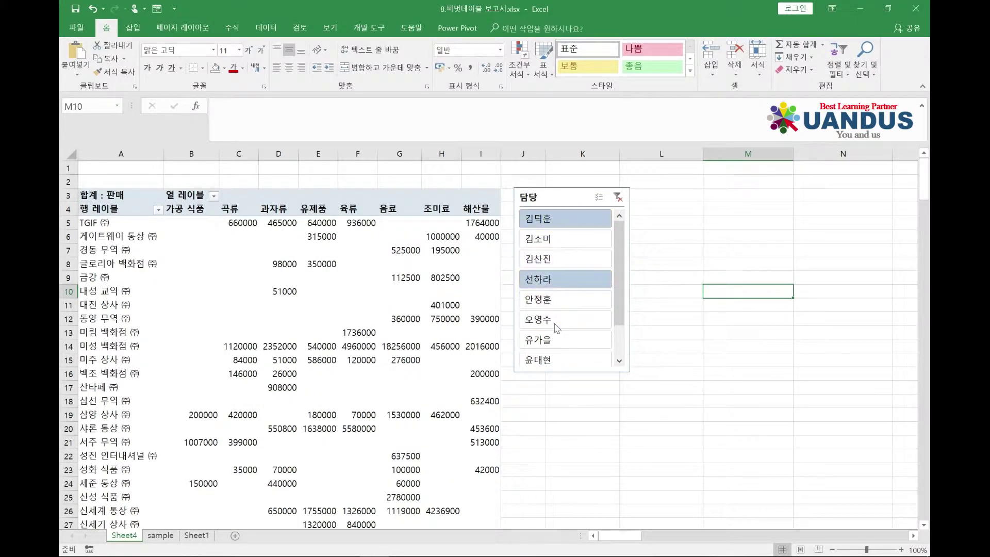
ctrl+click(557, 326)
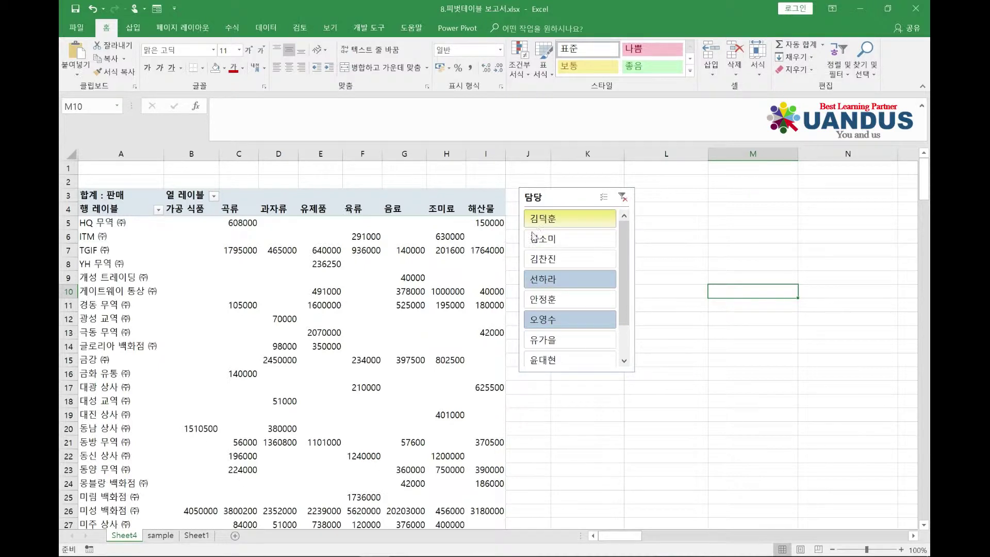
click(488, 262)
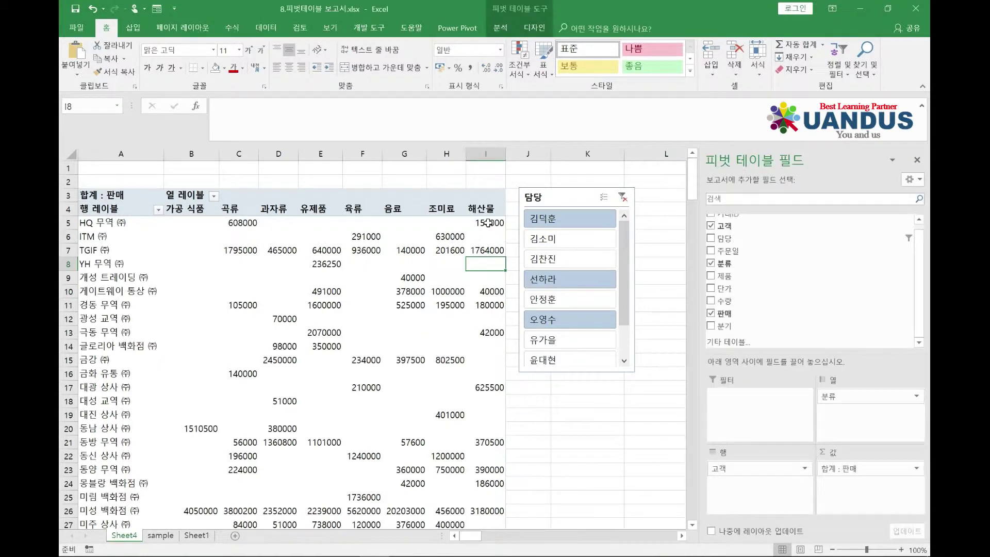
click(500, 28)
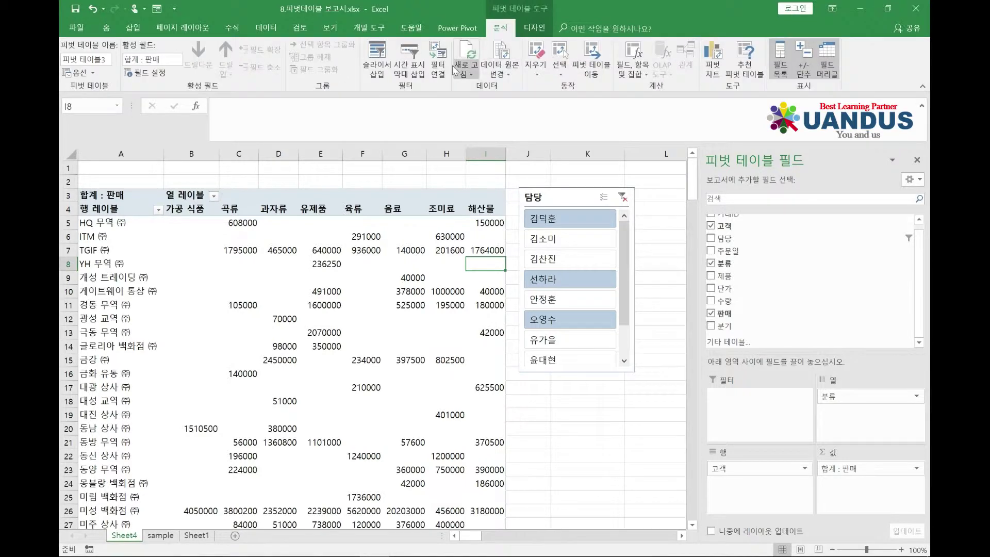
click(420, 72)
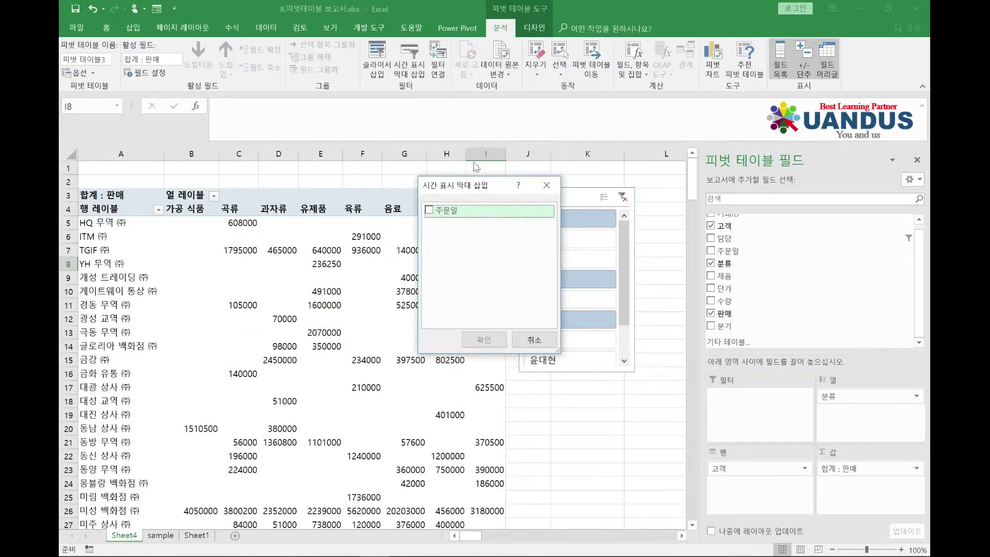
drag(476, 191, 592, 290)
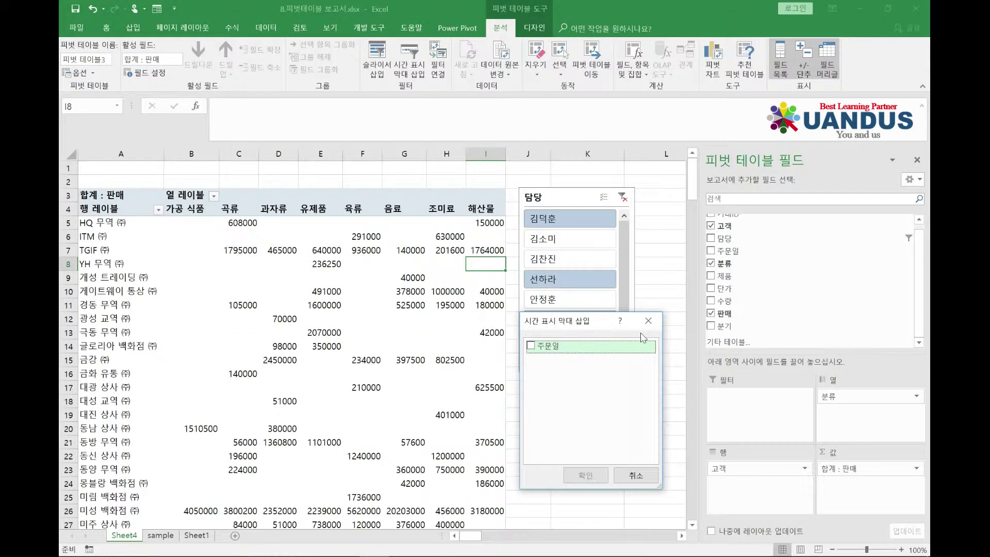
click(662, 282)
click(404, 250)
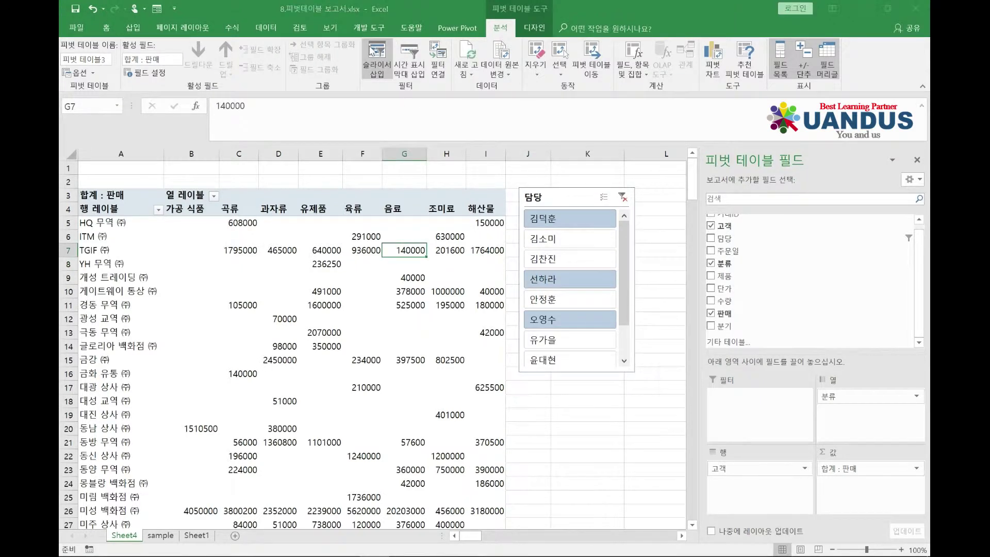
click(374, 51)
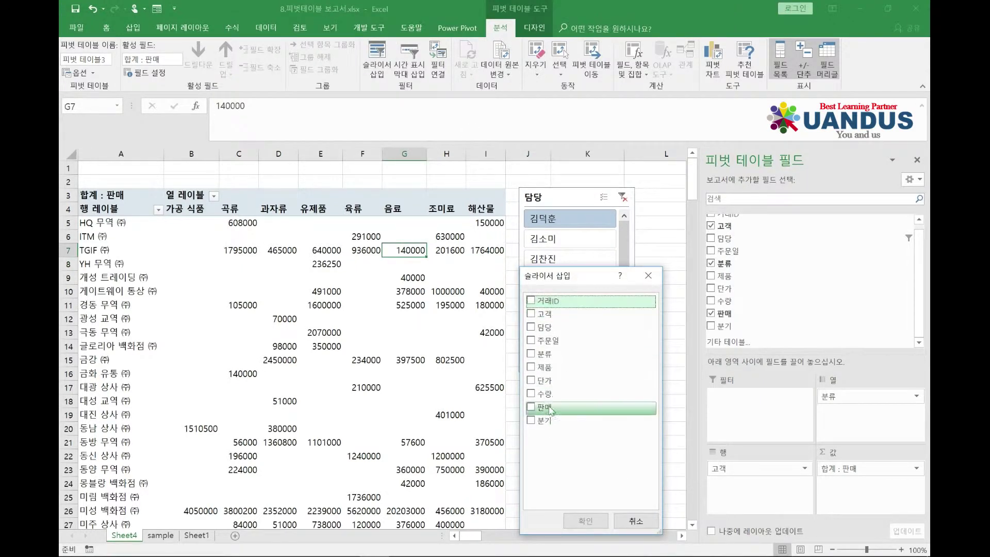
click(648, 275)
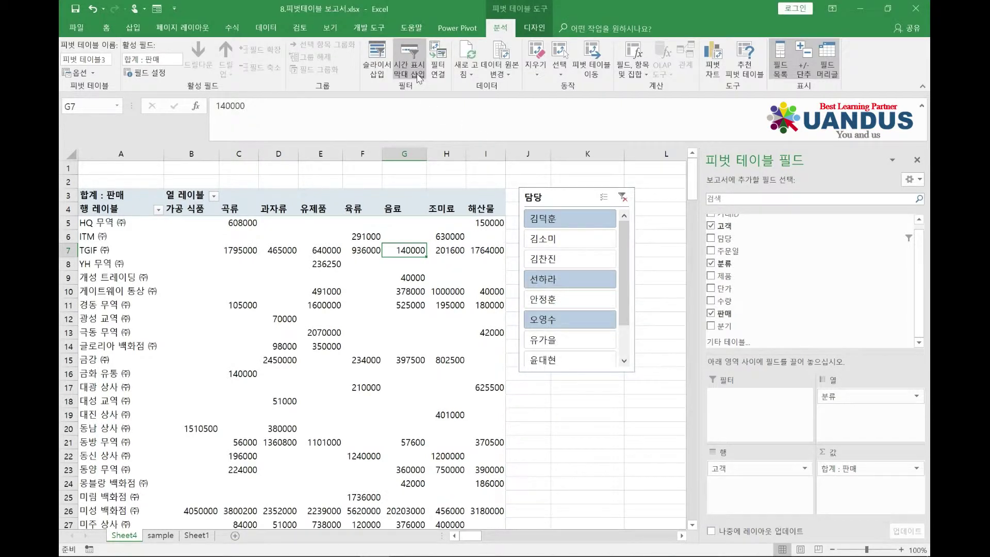
- Insert a timeline for 주문일 and place it beside the 담당 slicer, over columns L to N
click(419, 76)
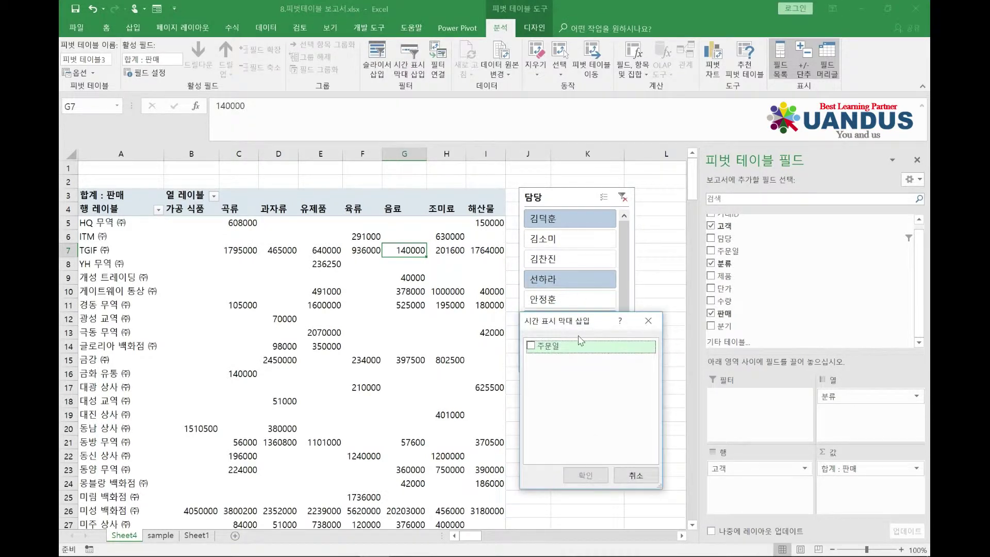
click(553, 346)
click(585, 475)
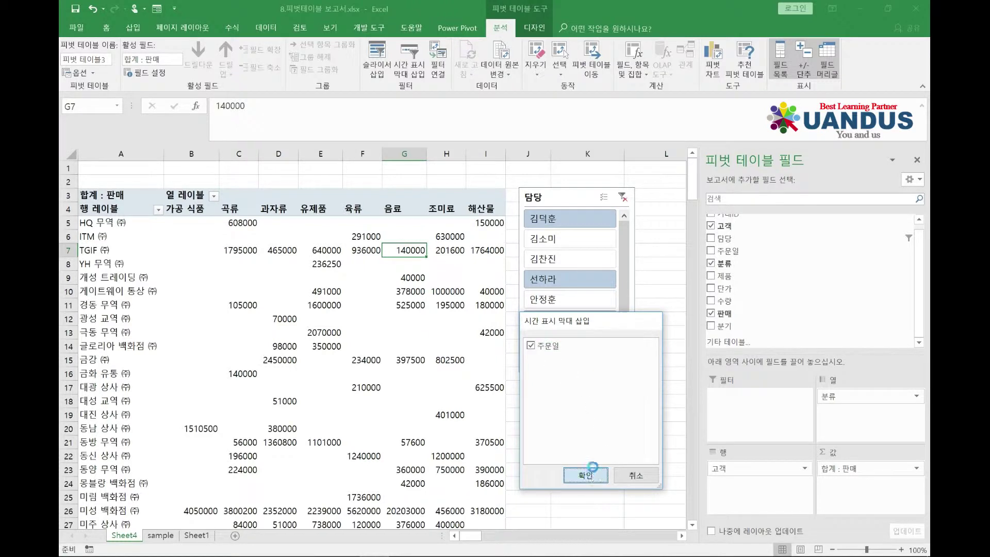
drag(446, 309, 803, 191)
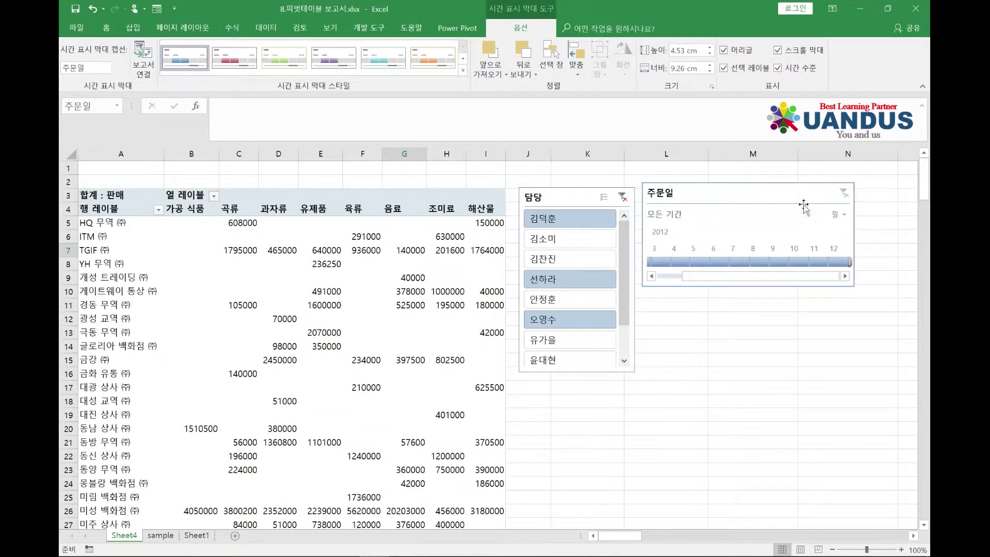
- Switch the 주문일 timeline to days (일) and filter by different single July 2012 dates, ending on 28 July
click(839, 215)
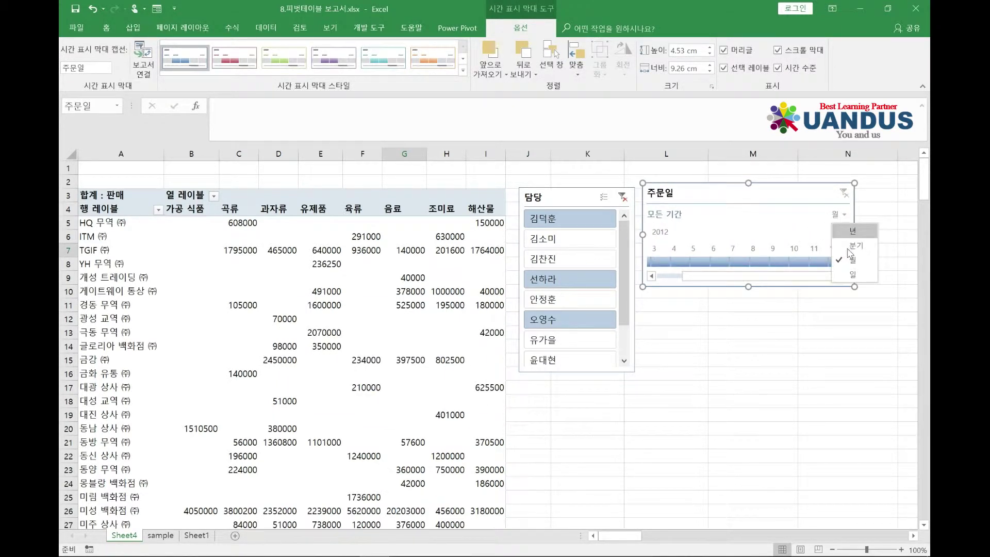
click(853, 274)
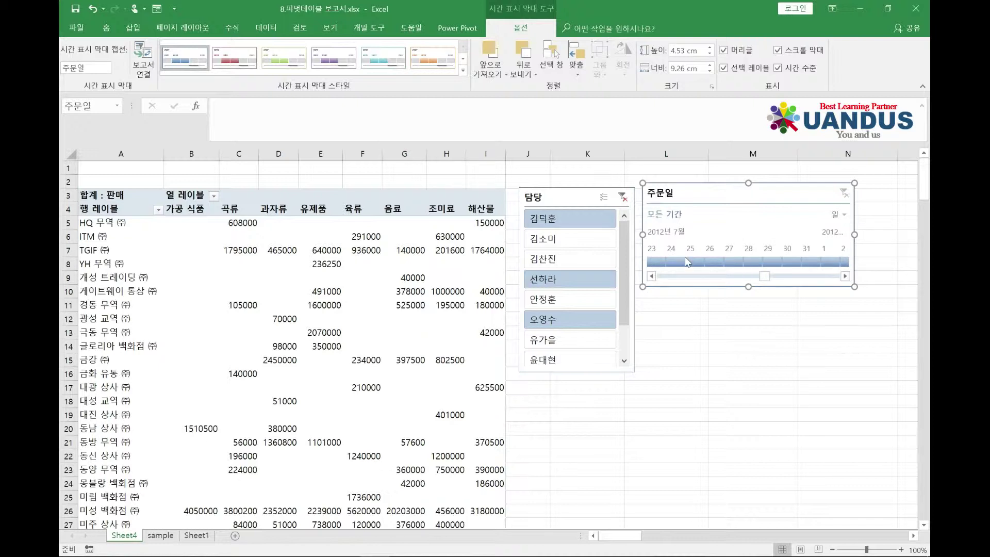
click(749, 263)
click(746, 261)
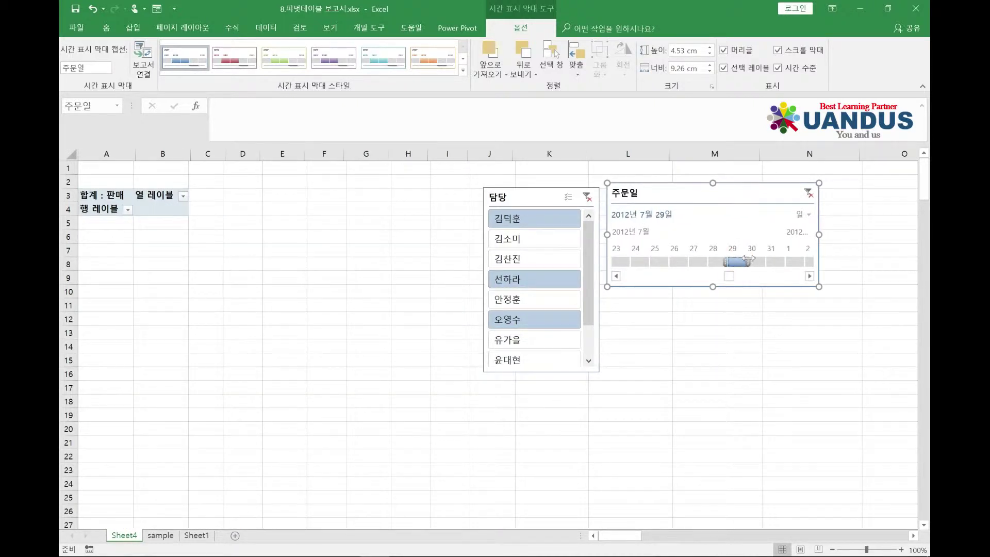
click(773, 261)
click(736, 263)
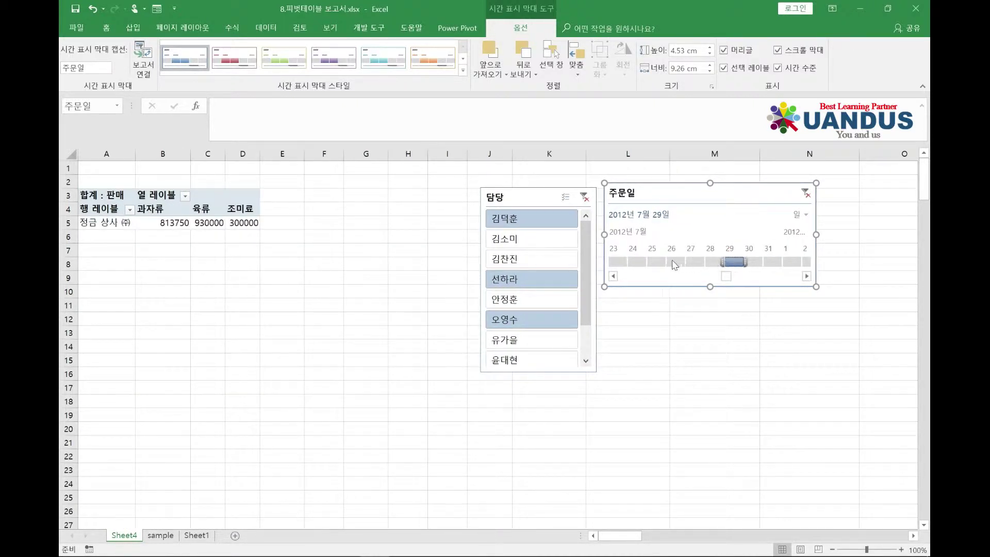
click(673, 261)
click(712, 262)
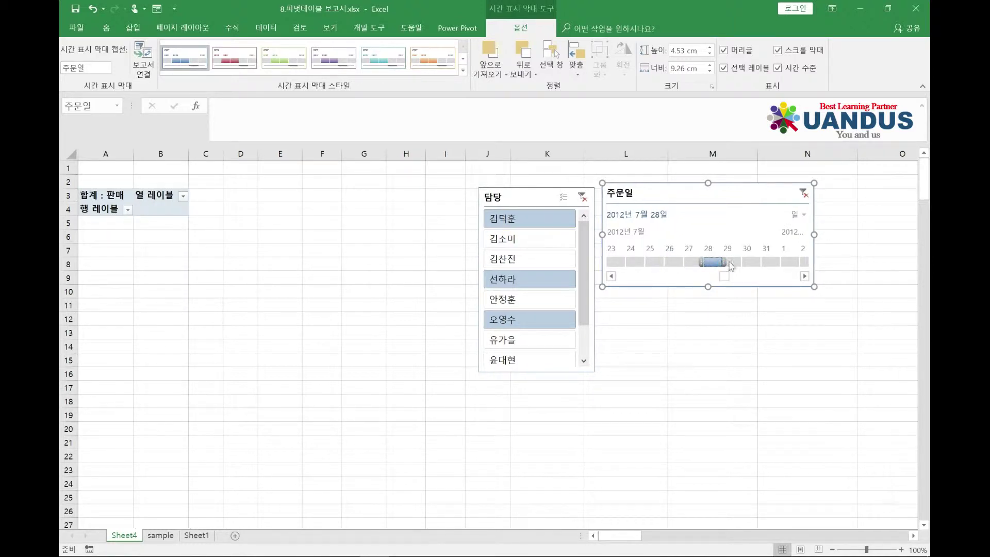
- Switch the 주문일 timeline to quarters (분기), filter to 2012 1분기, and limit the 담당 slicer to the first person
click(798, 213)
click(814, 247)
click(621, 262)
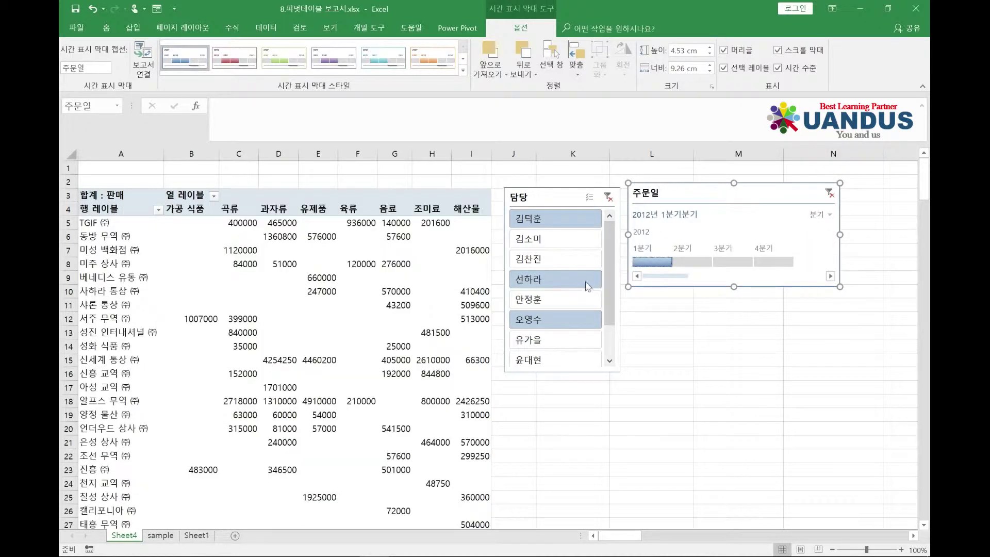
click(533, 222)
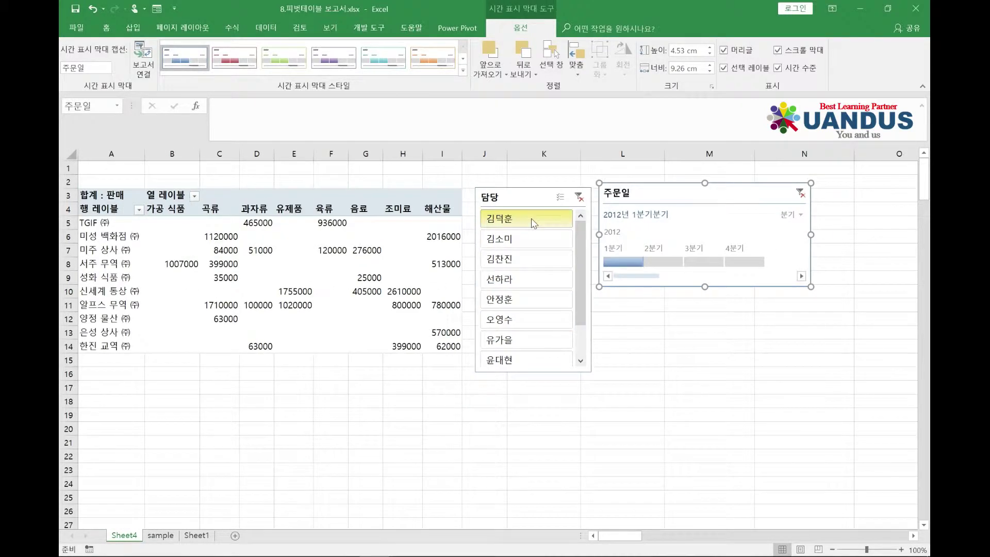
- Filter the 주문일 timeline to 2012 2분기 and select the first three people in the 담당 slicer
click(660, 263)
drag(532, 222, 533, 265)
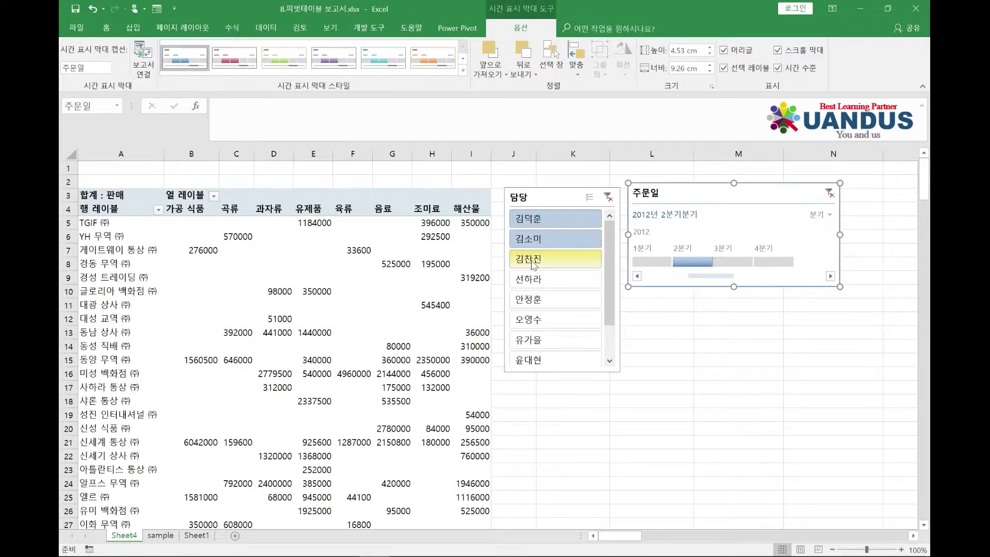
ctrl+click(533, 260)
- Filter the 담당 slicer by different single people, ending on the first person
click(533, 281)
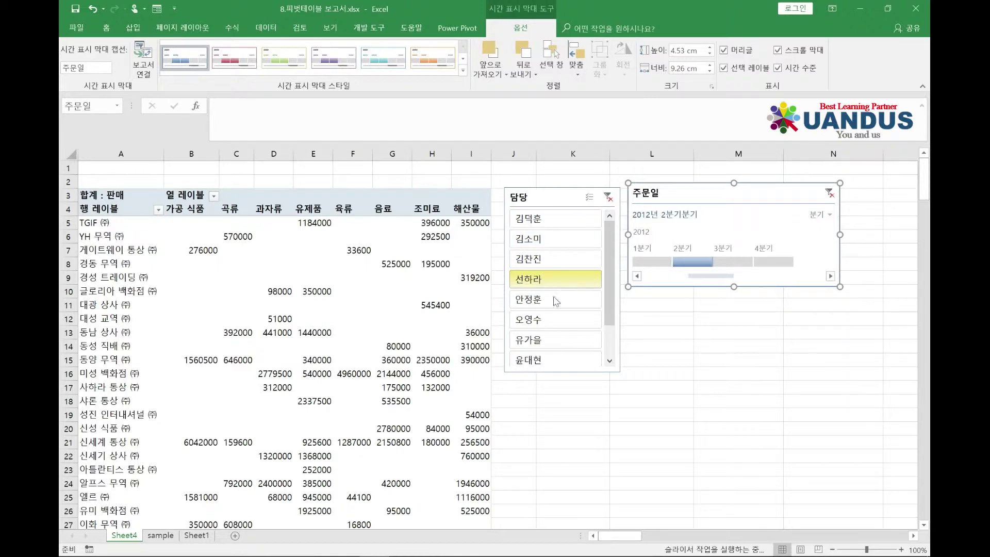
click(558, 298)
click(558, 281)
click(548, 263)
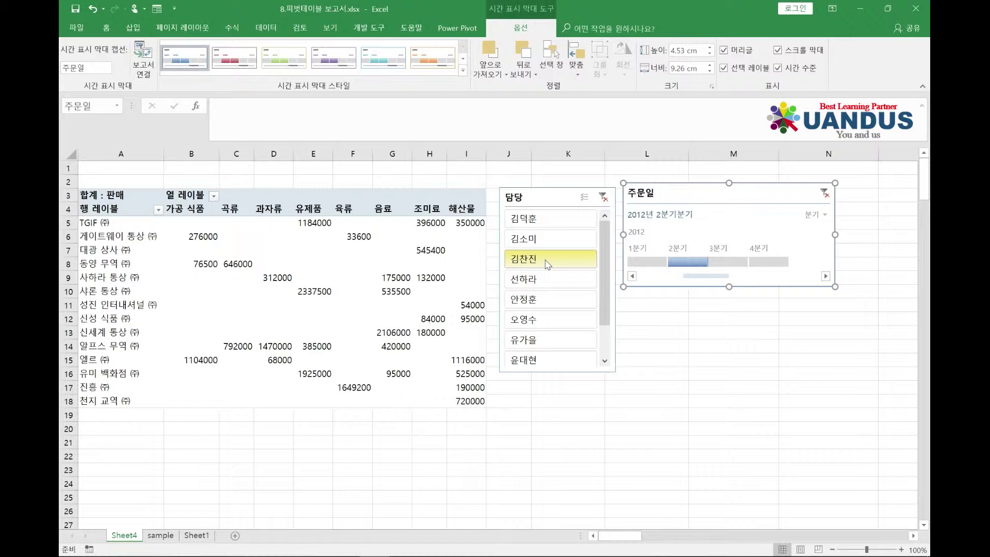
click(539, 226)
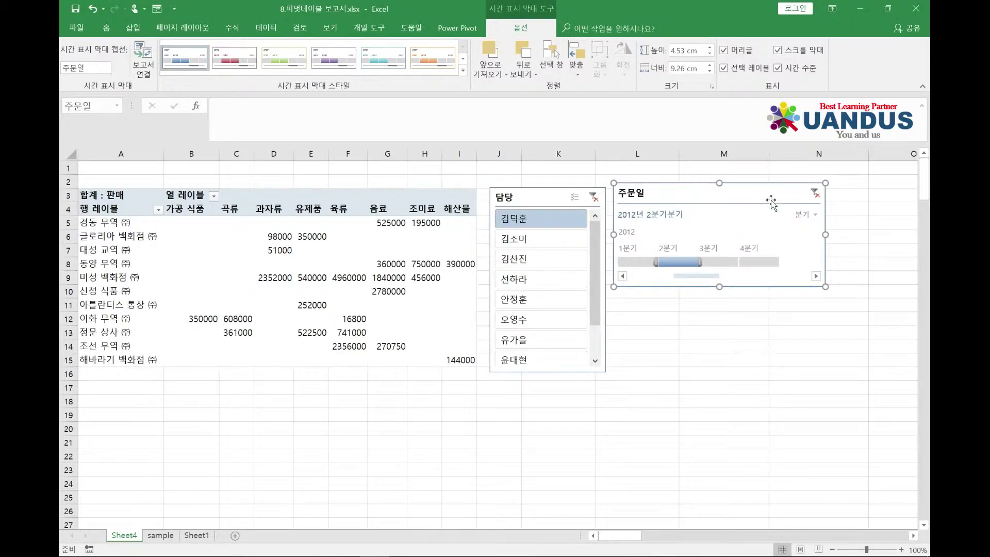